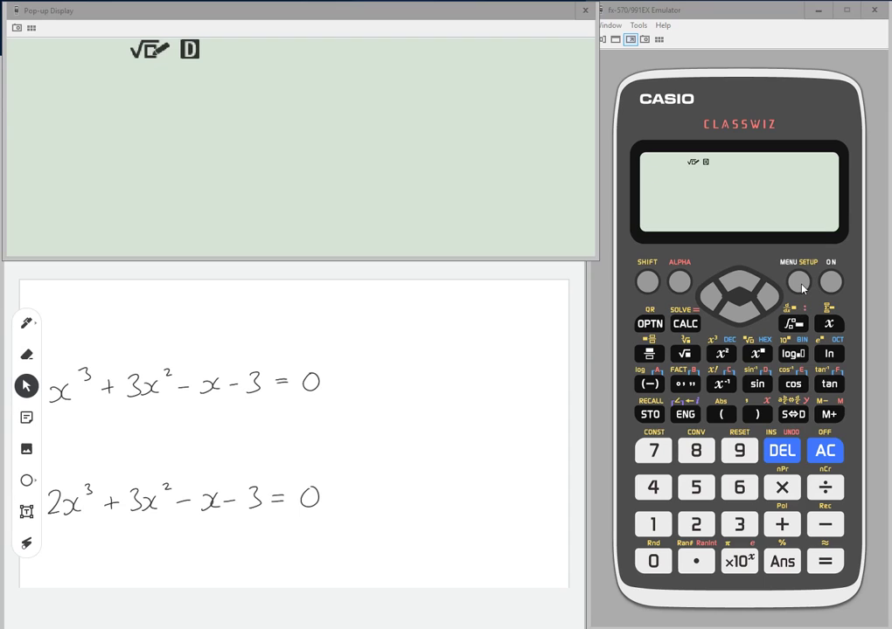
# - Switch to the Equation/Func mode and choose Polynomial
pyautogui.click(801, 285)
pyautogui.click(737, 315)
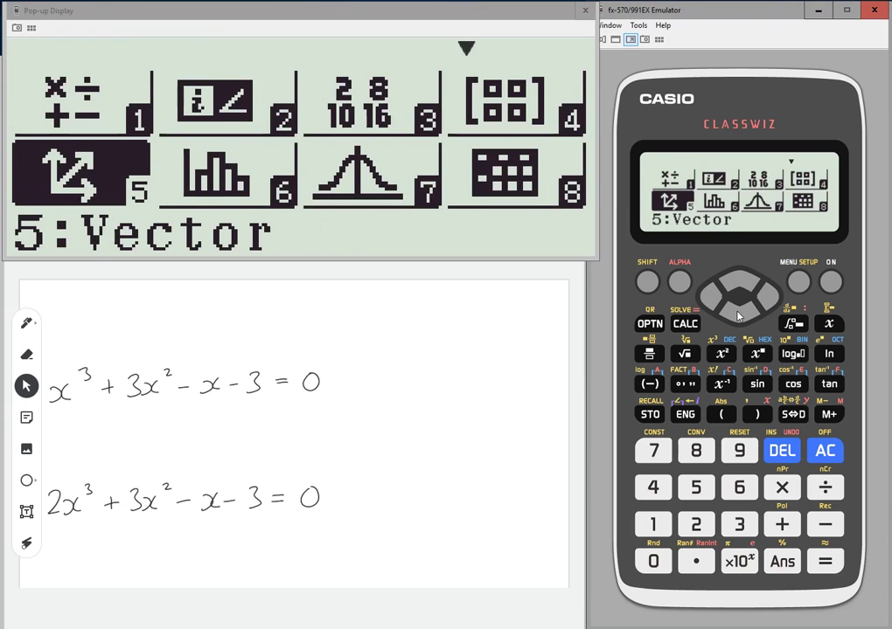
pyautogui.click(737, 315)
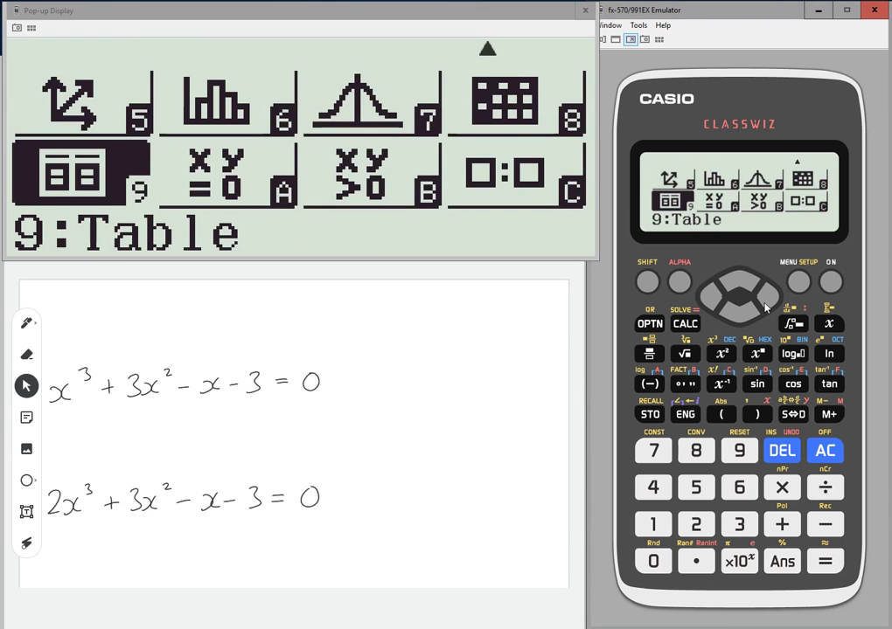
pyautogui.click(767, 300)
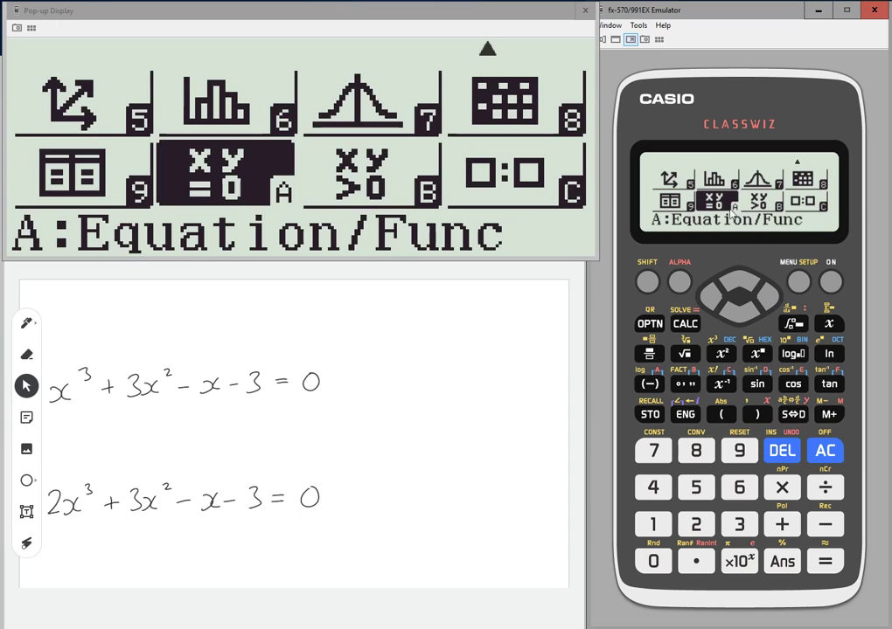
pyautogui.click(822, 564)
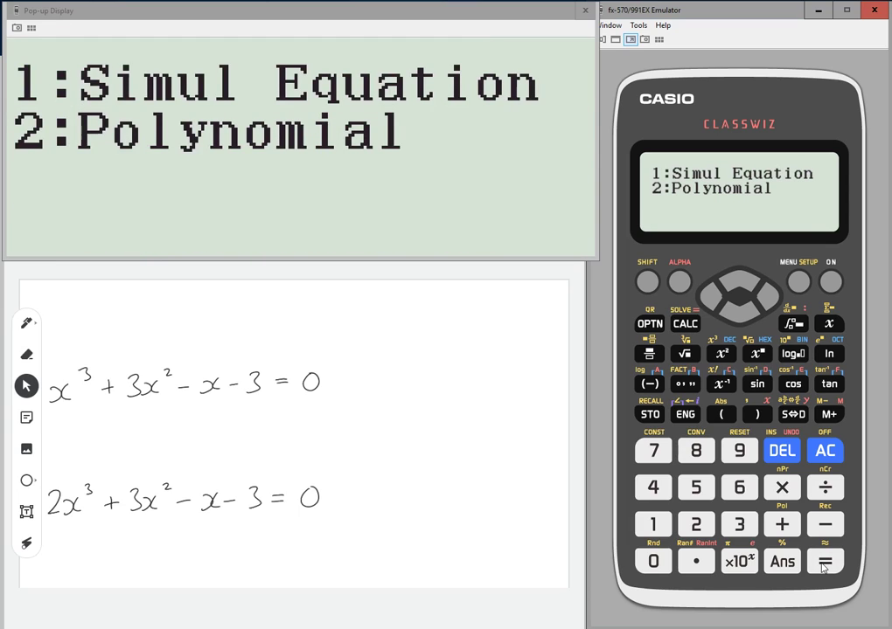
pyautogui.click(706, 531)
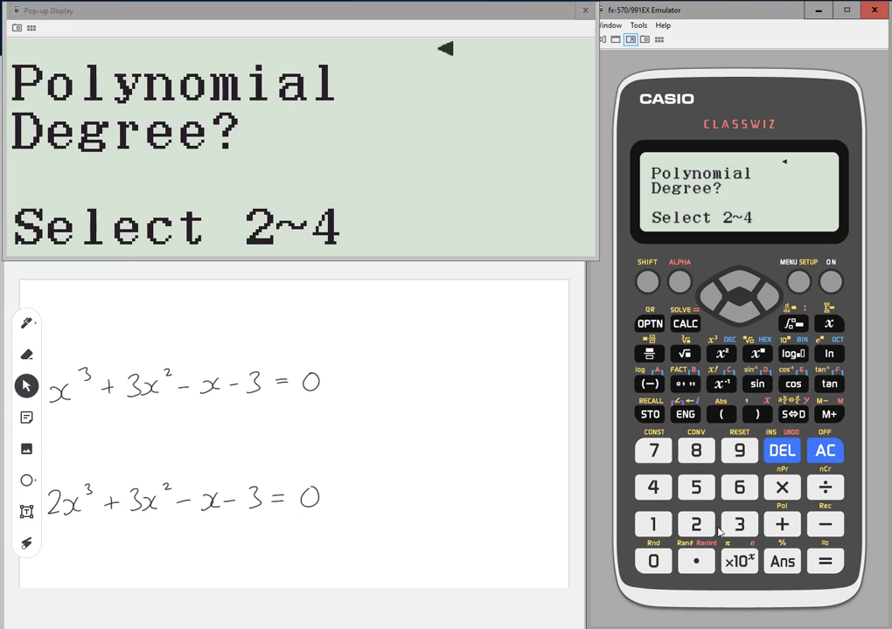
# - Choose degree 3, enter coefficients 1, 3, −1, −3 and solve for the first root
pyautogui.click(737, 533)
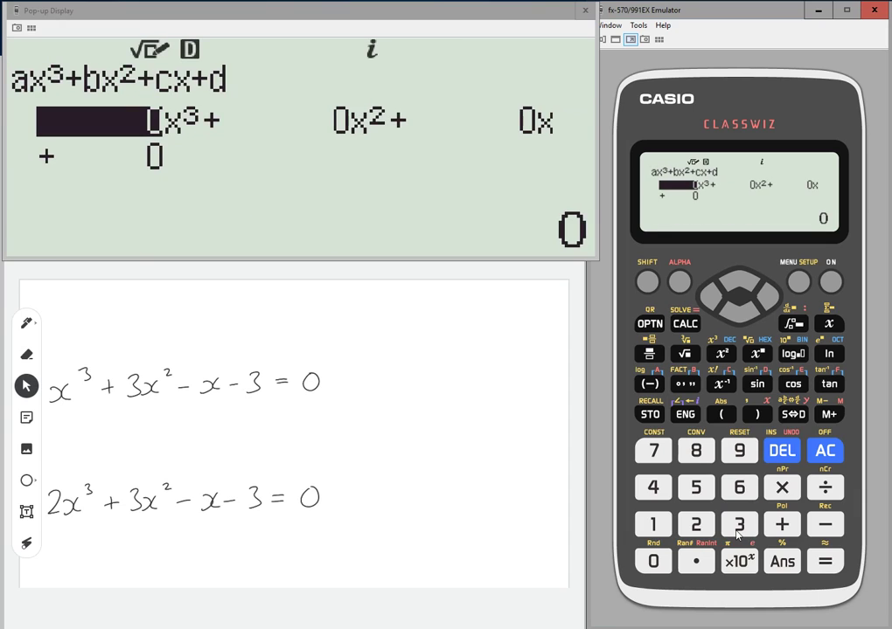
pyautogui.click(654, 525)
pyautogui.click(824, 562)
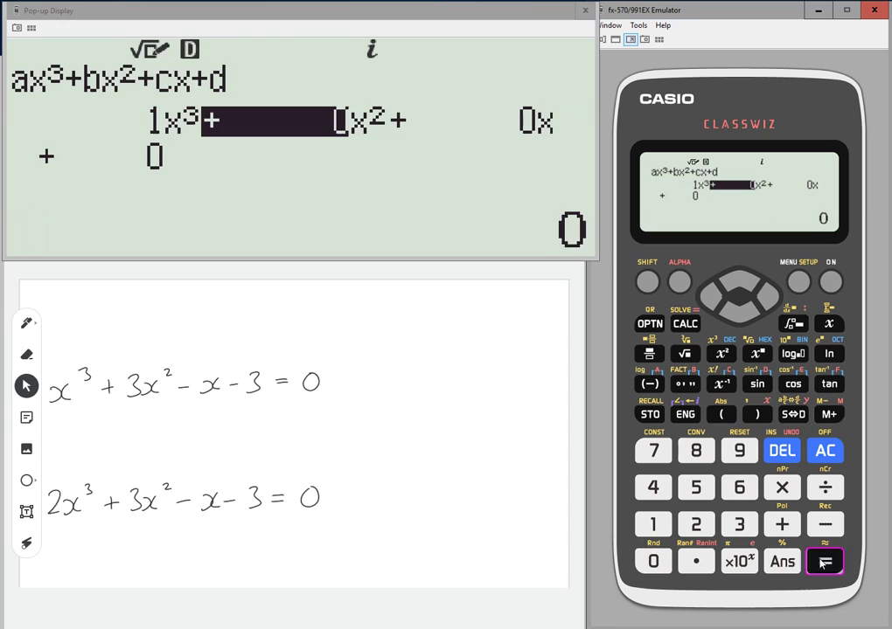
pyautogui.click(738, 525)
pyautogui.click(825, 562)
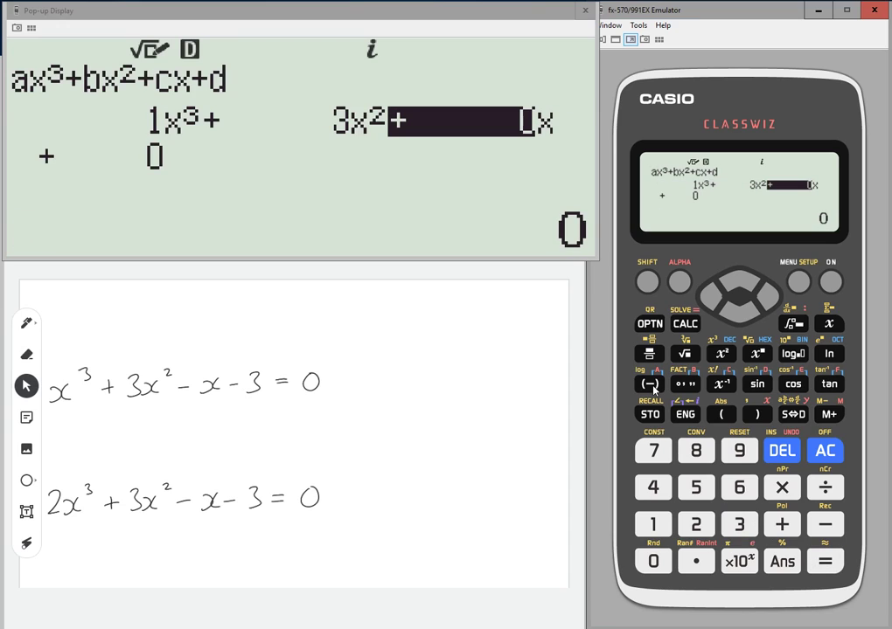
pyautogui.click(824, 524)
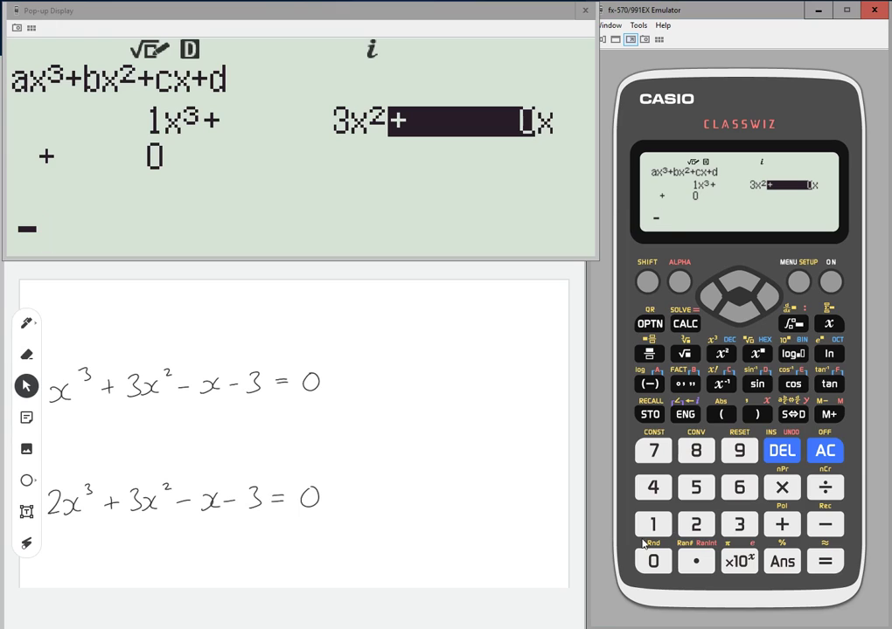
pyautogui.click(655, 527)
pyautogui.click(822, 564)
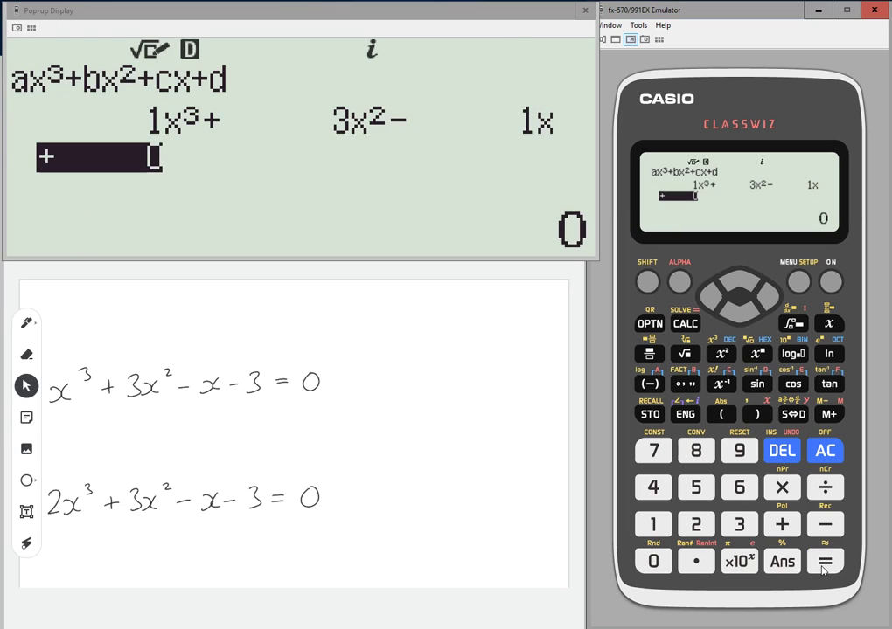
pyautogui.write('-3')
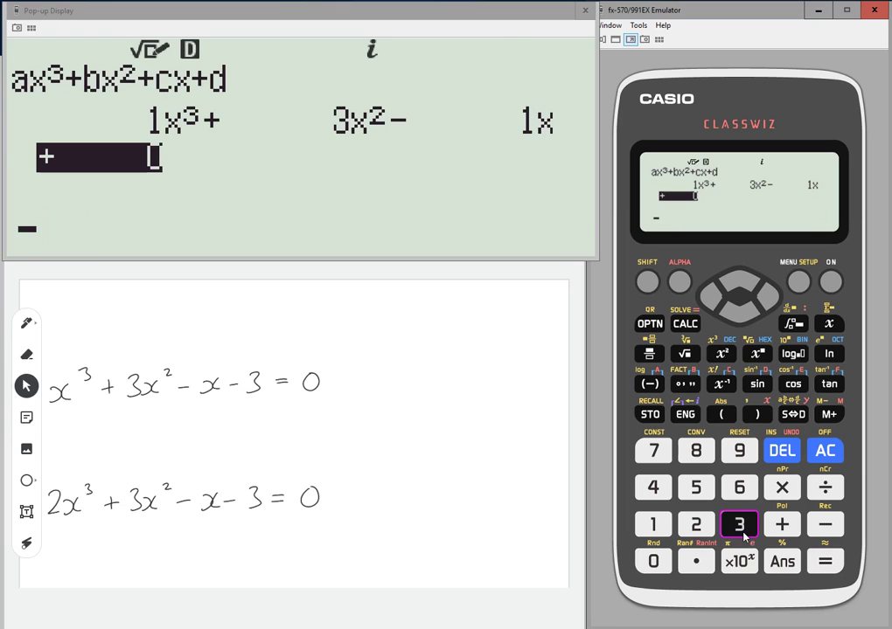
pyautogui.click(834, 568)
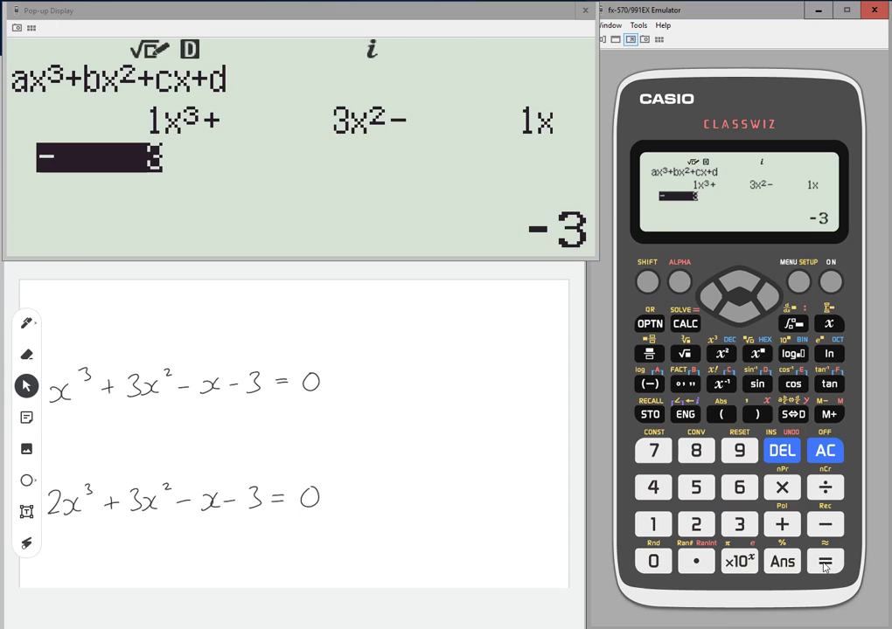
pyautogui.click(825, 564)
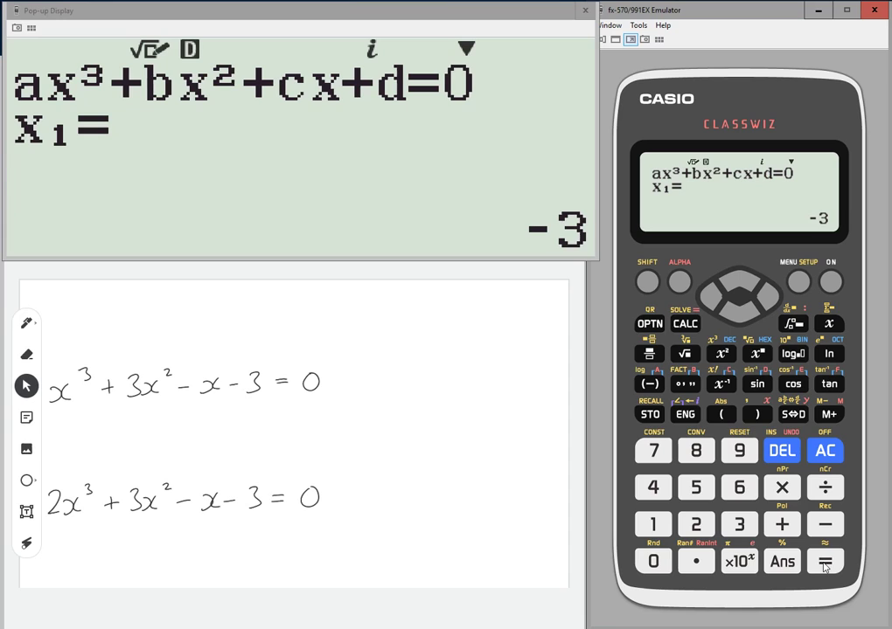
# - Write x = −3, 1, −1 in red under the first equation while stepping through the roots
pyautogui.moveTo(77, 428); pyautogui.dragTo(78, 445)
pyautogui.moveTo(96, 426)
pyautogui.mouseDown()
pyautogui.moveTo(98, 445)
pyautogui.moveTo(118, 431)
pyautogui.mouseUp()
pyautogui.moveTo(104, 439)
pyautogui.mouseDown()
pyautogui.moveTo(144, 425)
pyautogui.moveTo(158, 443)
pyautogui.moveTo(212, 441)
pyautogui.moveTo(247, 427)
pyautogui.moveTo(267, 434)
pyautogui.mouseUp()
pyautogui.click(824, 565)
pyautogui.click(824, 564)
pyautogui.click(824, 564)
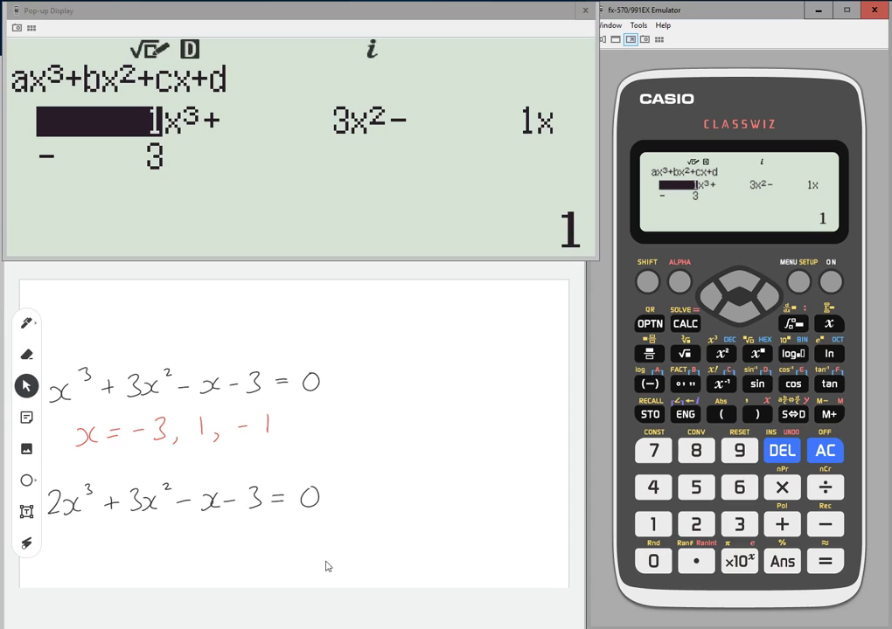
# - Change the x³ coefficient to 2 and solve the new cubic
pyautogui.click(698, 529)
pyautogui.click(824, 561)
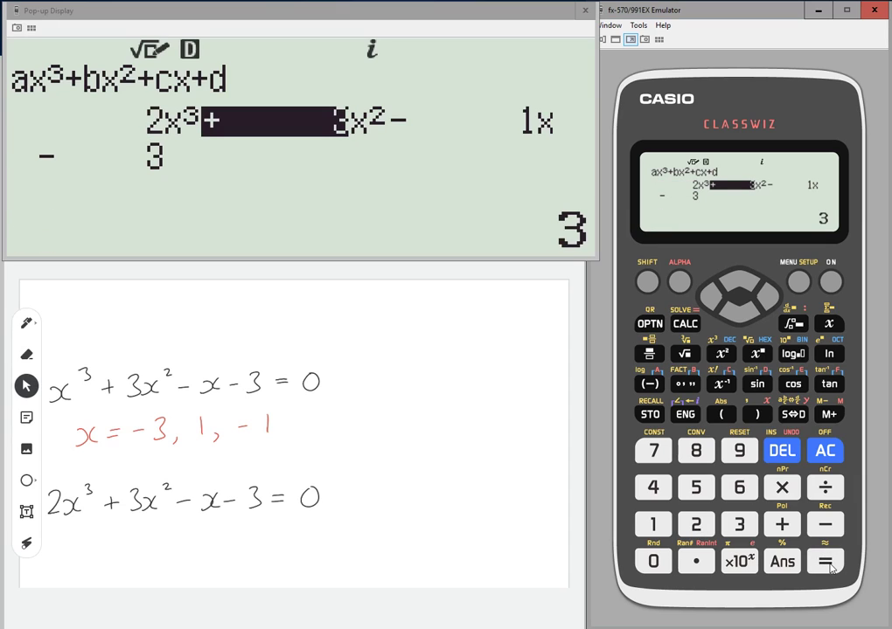
pyautogui.click(825, 561)
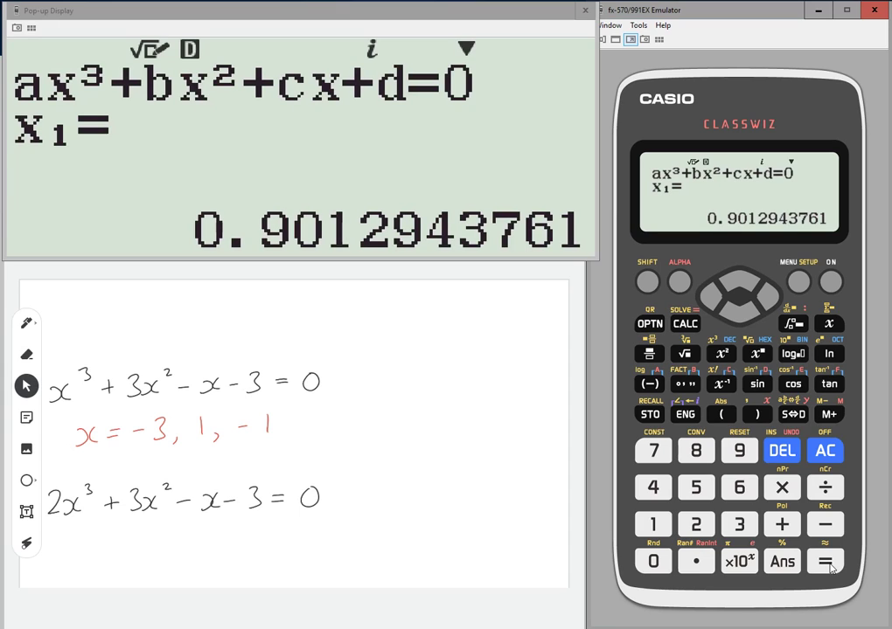
# - Write x = 0.901 in red under the second equation
pyautogui.moveTo(70, 537)
pyautogui.mouseDown()
pyautogui.moveTo(85, 553)
pyautogui.moveTo(71, 554)
pyautogui.moveTo(123, 538)
pyautogui.moveTo(142, 552)
pyautogui.moveTo(163, 537)
pyautogui.moveTo(176, 551)
pyautogui.moveTo(197, 551)
pyautogui.mouseUp()
pyautogui.click(127, 549)
pyautogui.click(828, 565)
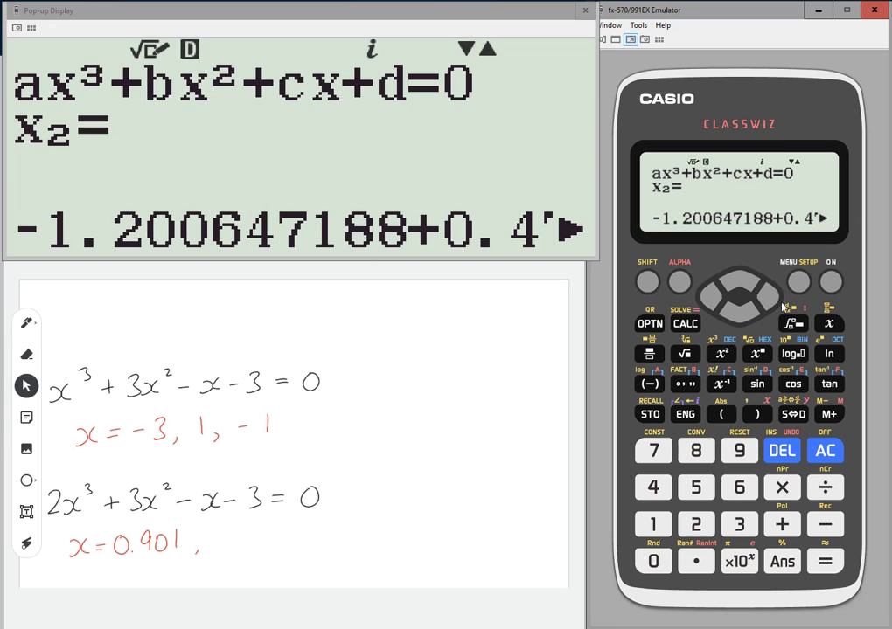
# - Scroll the complex root's digits and write −1.2 + 0. after x = 0.901
pyautogui.press('Right')
pyautogui.click(720, 303)
pyautogui.moveTo(216, 541); pyautogui.dragTo(270, 549)
pyautogui.click(249, 548)
pyautogui.click(768, 299)
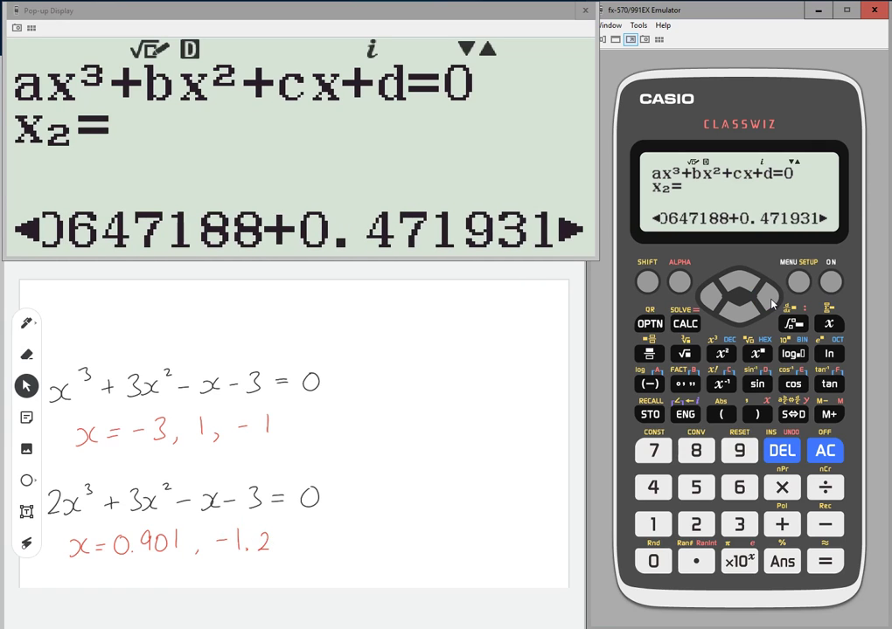
pyautogui.moveTo(280, 543); pyautogui.dragTo(289, 542)
pyautogui.moveTo(285, 536)
pyautogui.mouseDown()
pyautogui.moveTo(285, 548)
pyautogui.moveTo(306, 536)
pyautogui.moveTo(333, 549)
pyautogui.mouseUp()
pyautogui.click(317, 548)
# - Finish writing the complex root as −1.20 + 0.472i
pyautogui.press('Left')
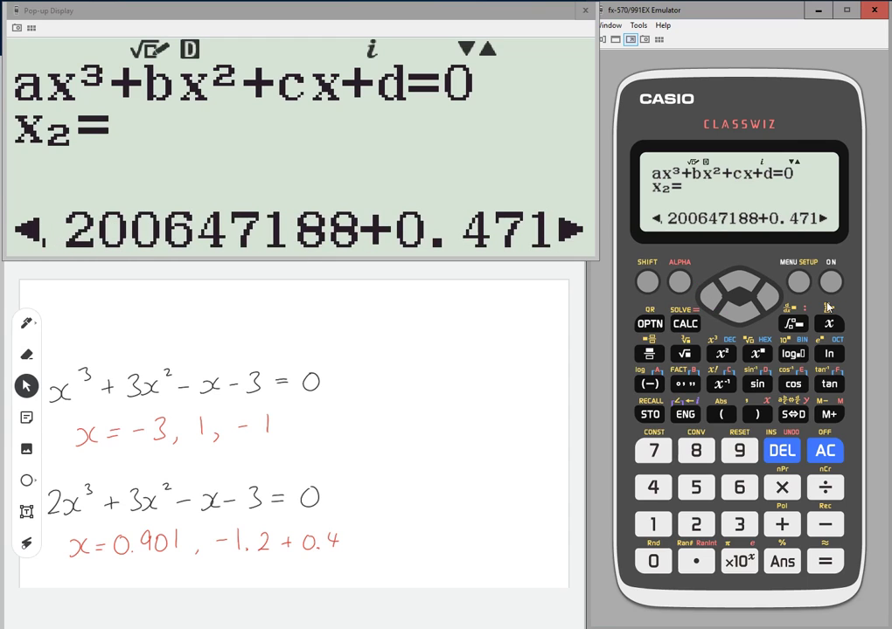
pyautogui.moveTo(277, 535); pyautogui.dragTo(276, 535)
pyautogui.click(768, 297)
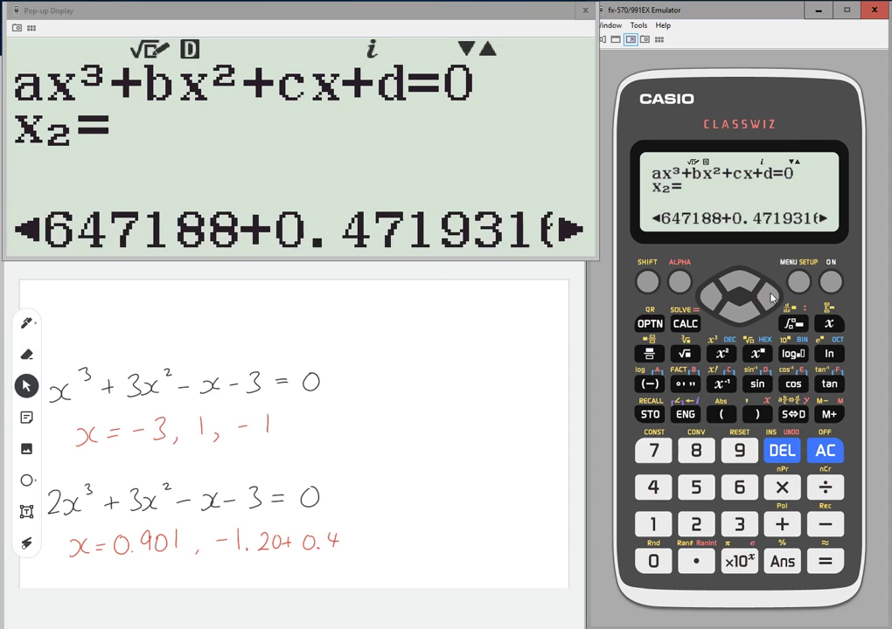
pyautogui.click(770, 298)
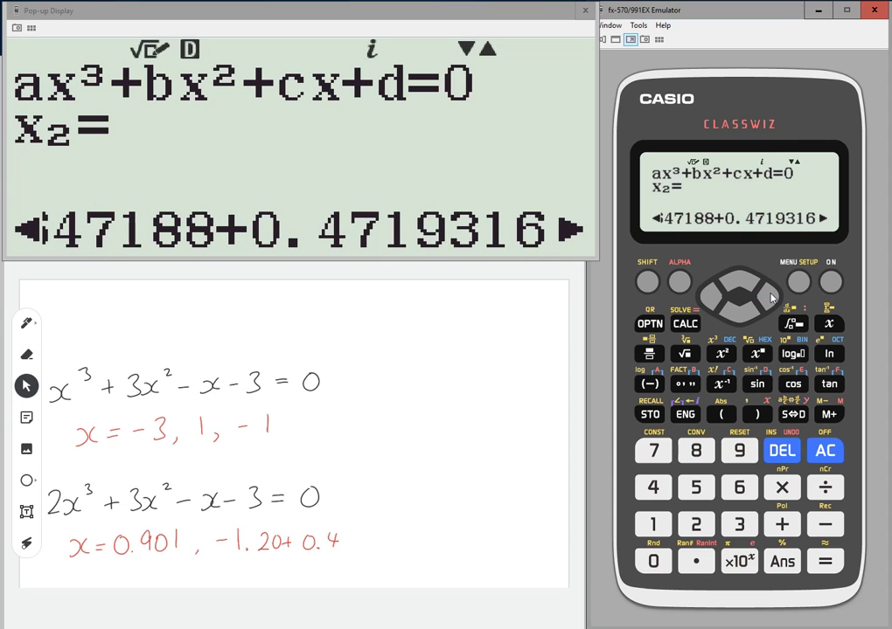
pyautogui.moveTo(349, 532)
pyautogui.mouseDown()
pyautogui.moveTo(352, 543)
pyautogui.moveTo(370, 546)
pyautogui.mouseUp()
pyautogui.click(374, 529)
pyautogui.click(770, 298)
pyautogui.click(770, 299)
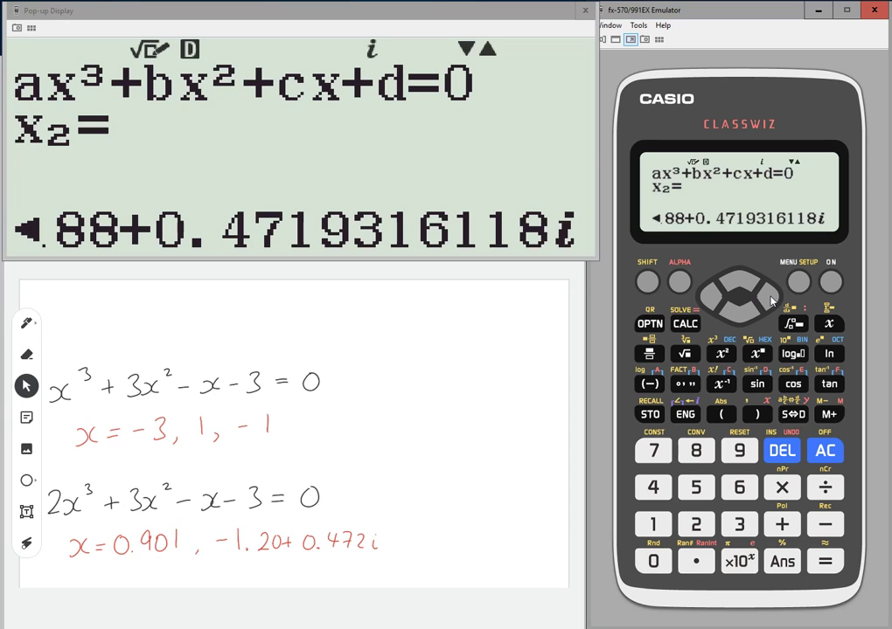
pyautogui.click(827, 562)
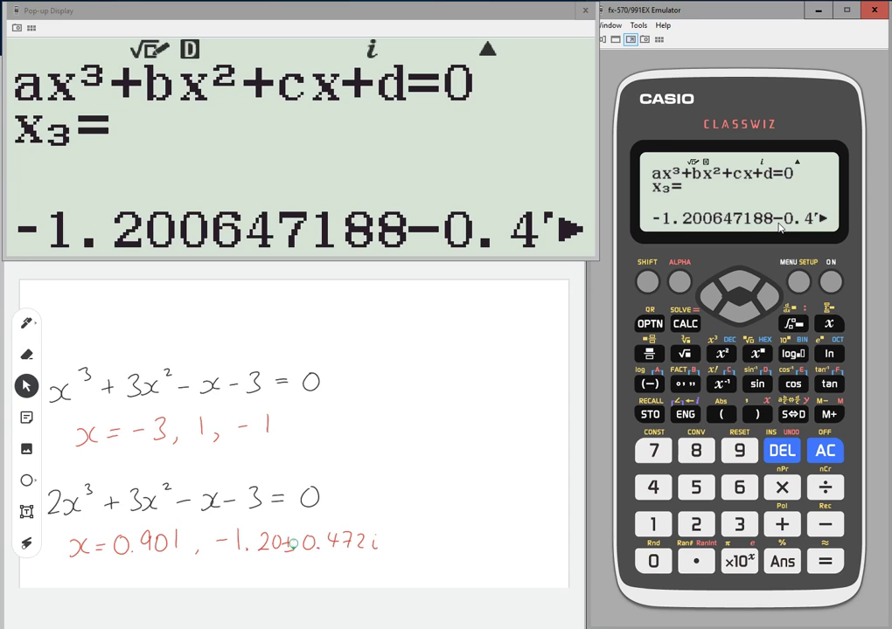
# - Turn the + into ±, underline x = 0.901, and draw the x-axis line
pyautogui.moveTo(288, 547); pyautogui.dragTo(298, 547)
pyautogui.moveTo(70, 558)
pyautogui.mouseDown()
pyautogui.moveTo(179, 560)
pyautogui.moveTo(79, 567)
pyautogui.moveTo(179, 568)
pyautogui.mouseUp()
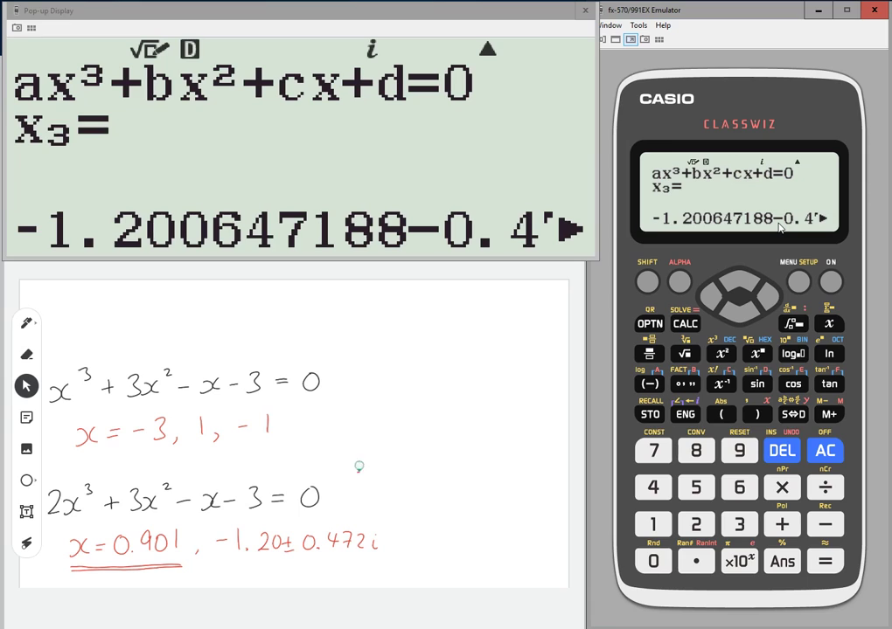
pyautogui.moveTo(357, 472); pyautogui.dragTo(512, 474)
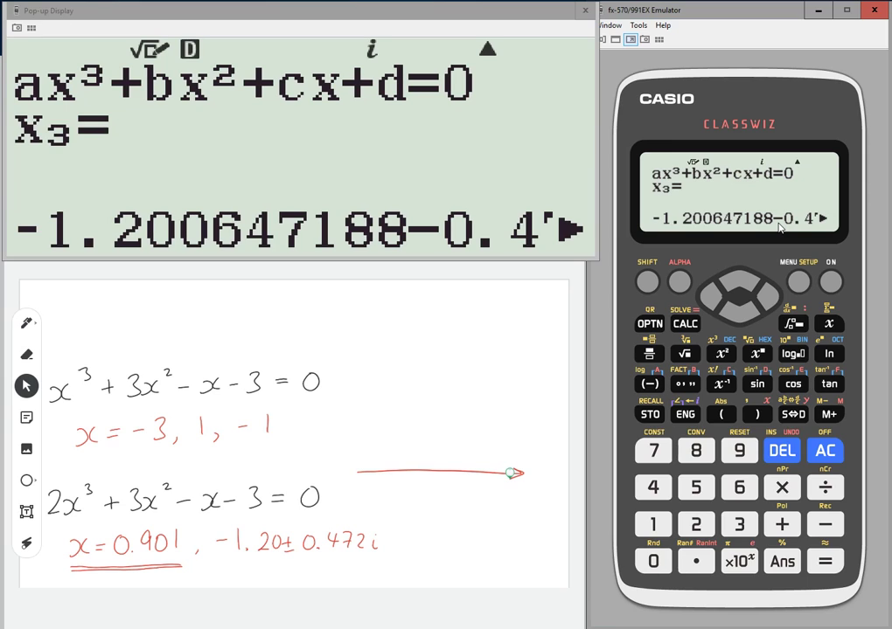
# - Draw the y-axis with an arrowhead, sketch the cubic, and label its crossing 0.901
pyautogui.moveTo(411, 389); pyautogui.dragTo(416, 523)
pyautogui.moveTo(404, 396); pyautogui.dragTo(422, 385)
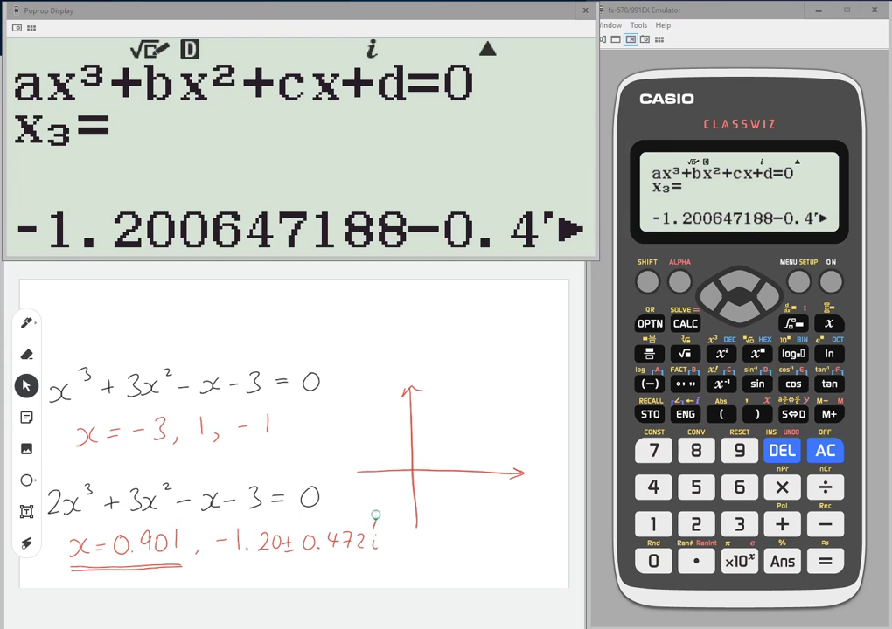
pyautogui.moveTo(374, 529)
pyautogui.mouseDown()
pyautogui.moveTo(390, 493)
pyautogui.moveTo(435, 505)
pyautogui.moveTo(470, 425)
pyautogui.mouseUp()
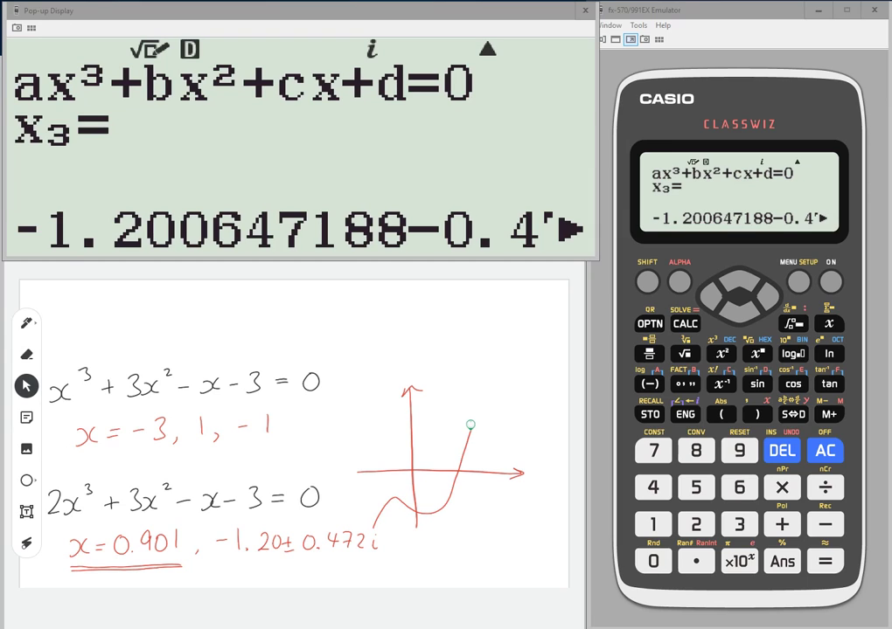
pyautogui.moveTo(466, 481); pyautogui.dragTo(486, 489)
pyautogui.click(469, 488)
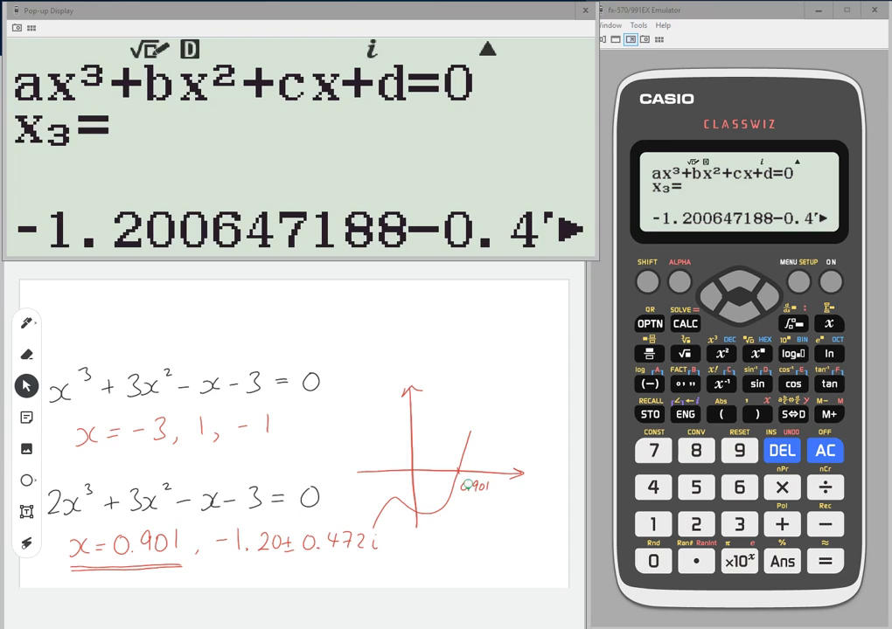